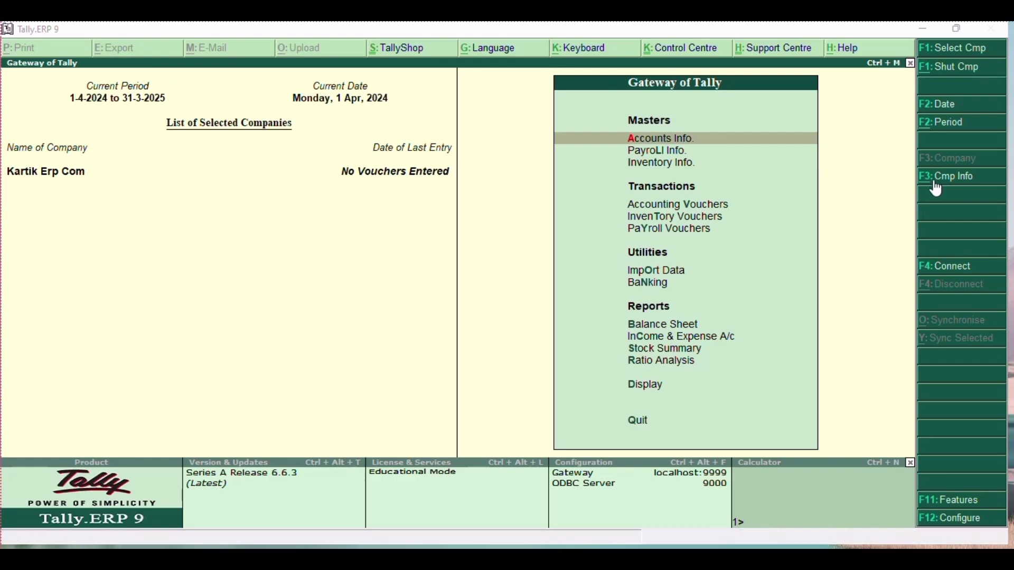
Open the Company Creation form from F3: Cmp Info > Create Company
{"action": "left_click", "coordinate": [934, 180]}
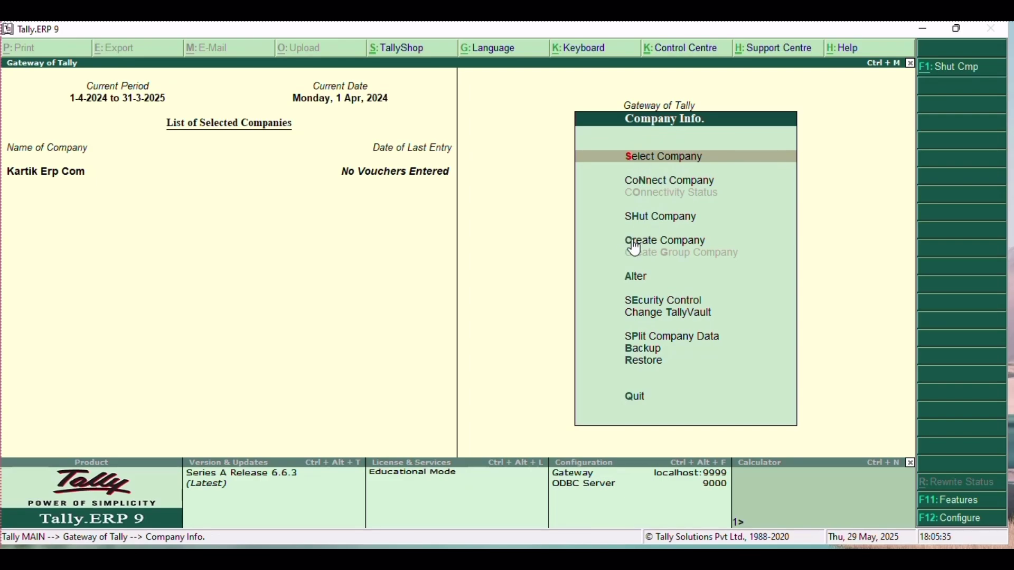
{"action": "key", "text": "Down"}
{"action": "key", "text": "Down"}
{"action": "key", "text": "Down"}
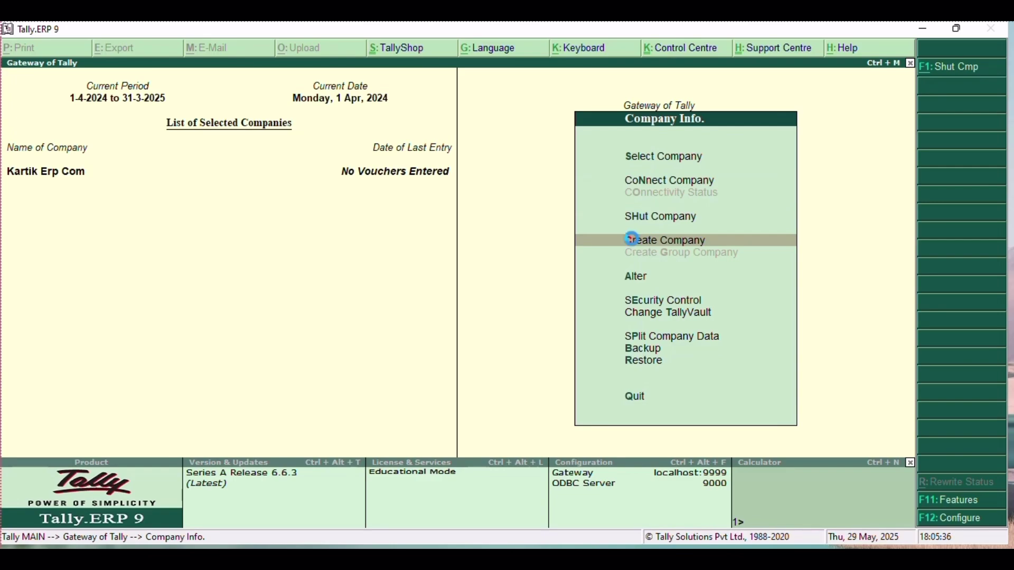
{"action": "left_click", "coordinate": [633, 240]}
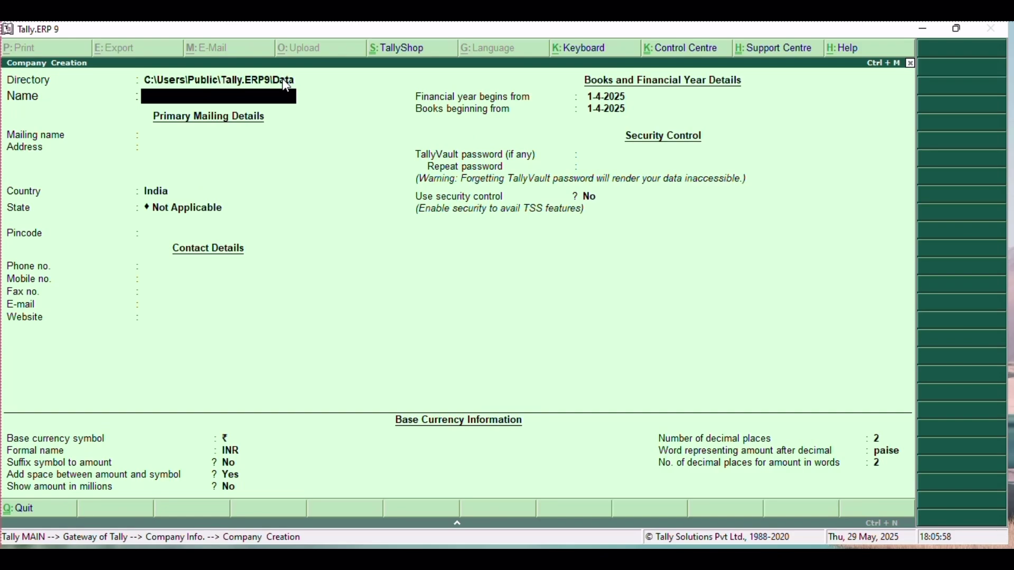
Name the company TATA MOTORS, keep the default mailing name, and enter the company's address
{"action": "type", "text": "TATA MOTOR"}
{"action": "type", "text": "S"}
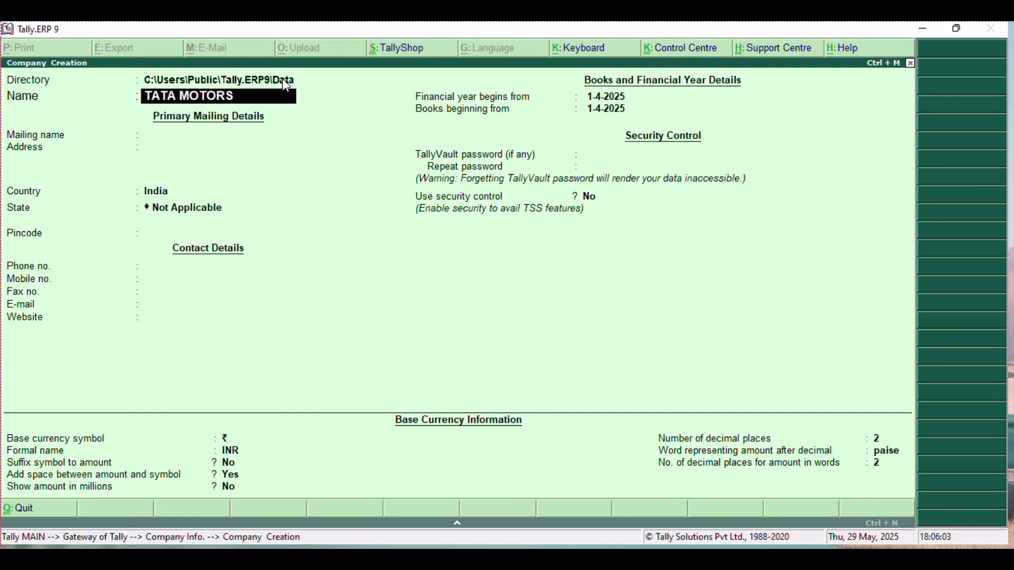
{"action": "key", "text": "Return"}
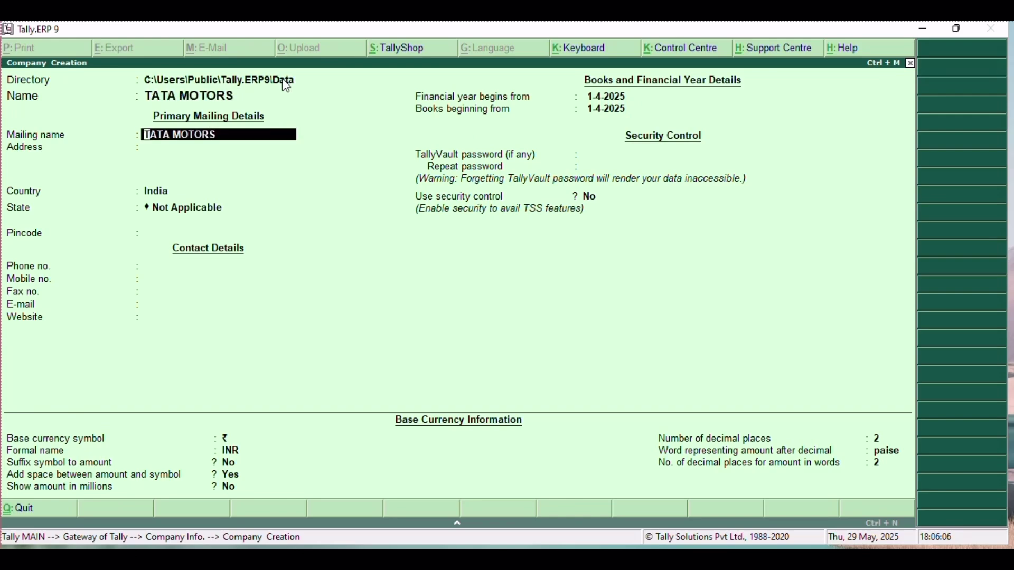
{"action": "key", "text": "Return"}
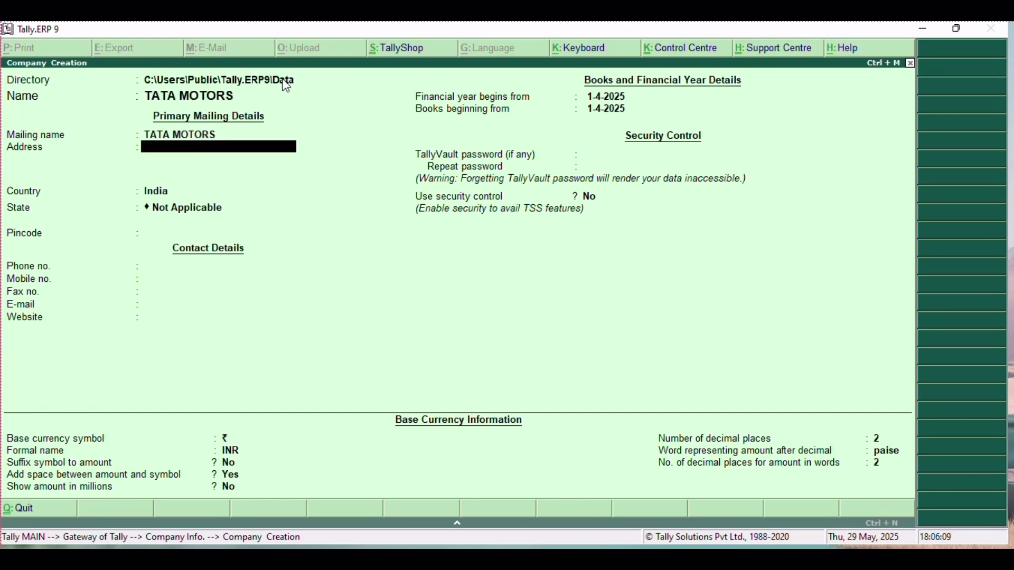
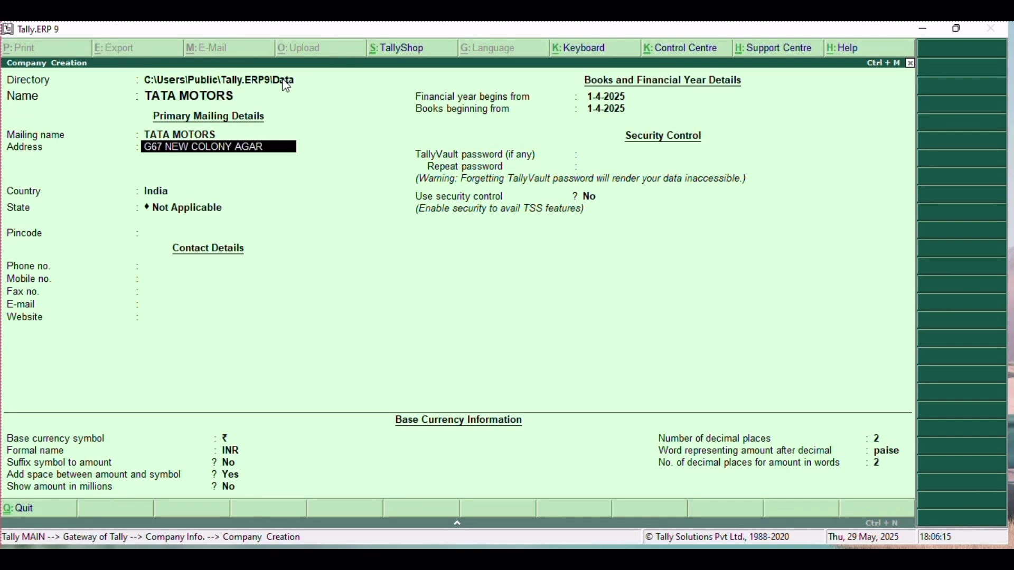
{"action": "key", "text": "Return"}
{"action": "key", "text": "Return"}
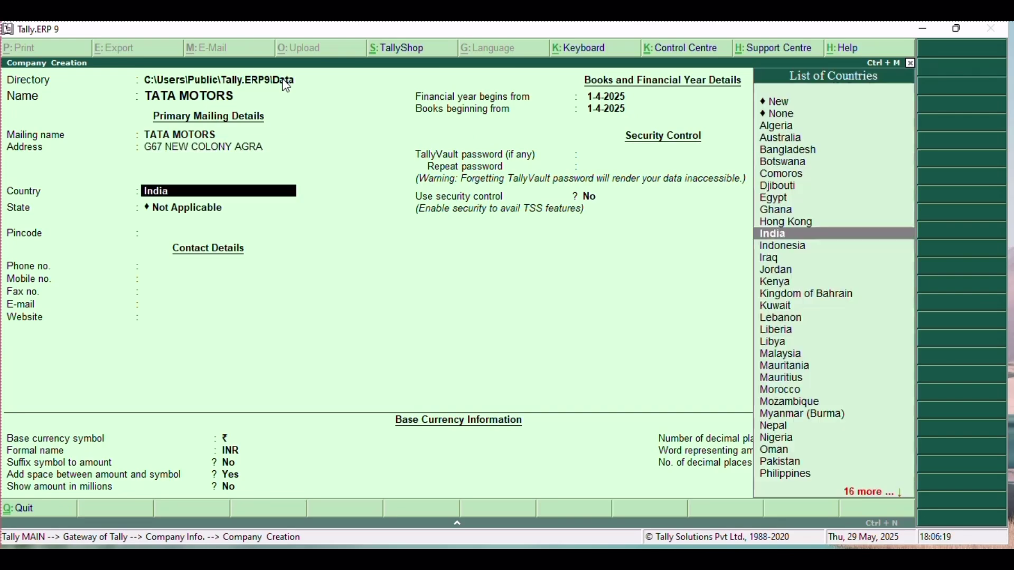
Keep India as the country and select Uttar Pradesh as the state
{"action": "key", "text": "Return"}
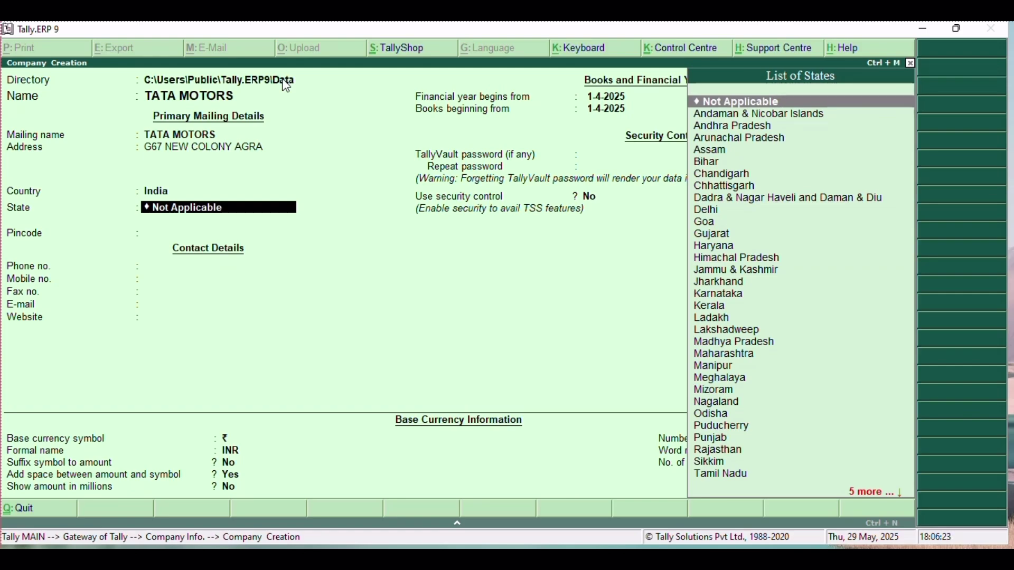
{"action": "type", "text": "U"}
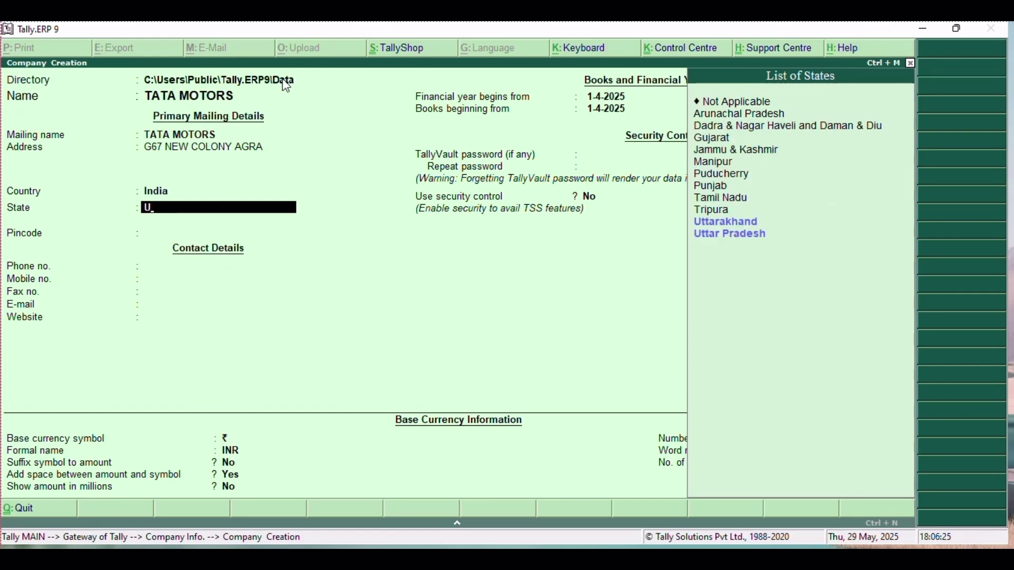
{"action": "key", "text": "Down"}
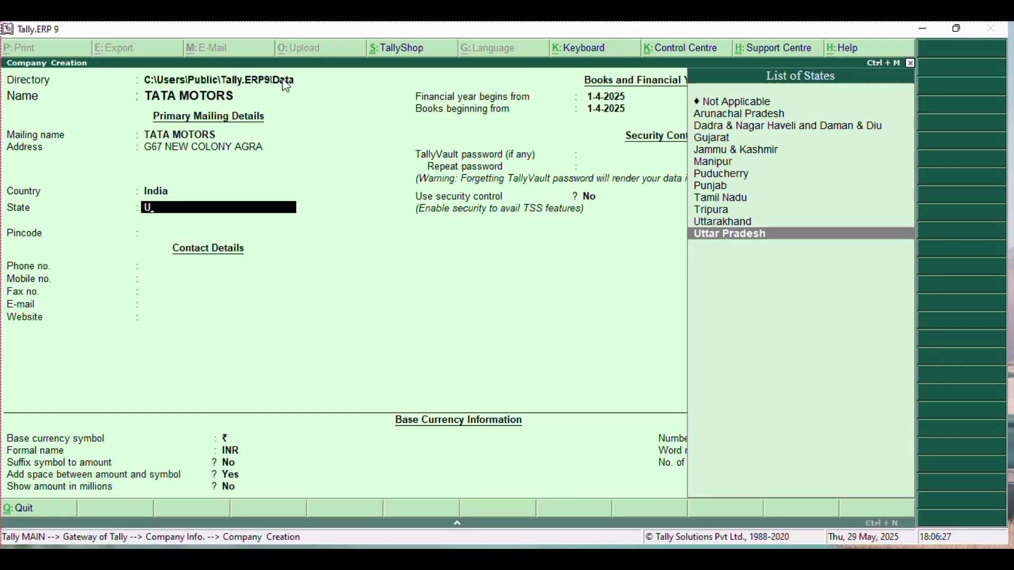
{"action": "key", "text": "Return"}
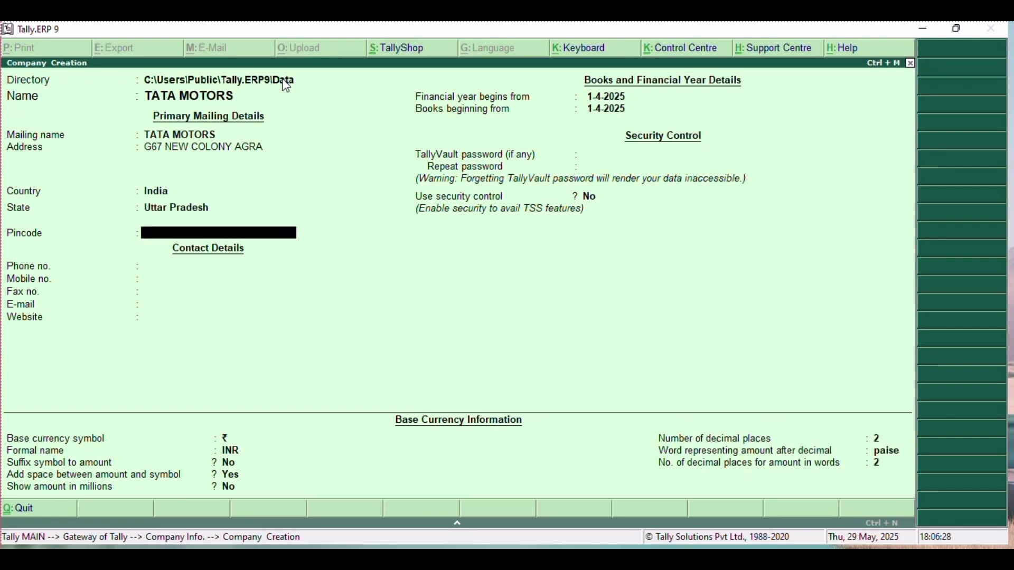
Enter the company's pincode and phone number
{"action": "type", "text": "206245"}
{"action": "key", "text": "Return"}
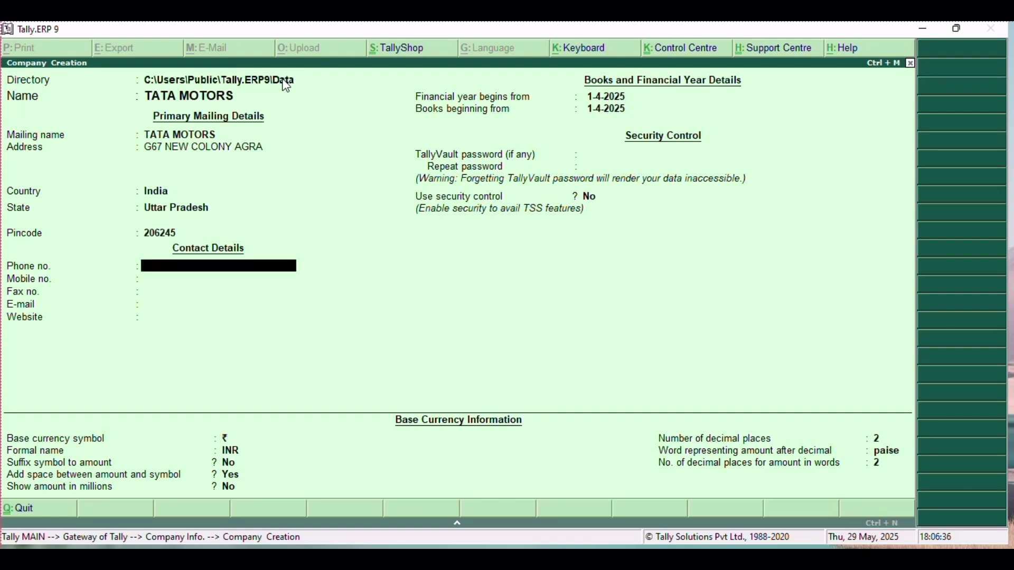
{"action": "key", "text": "Return"}
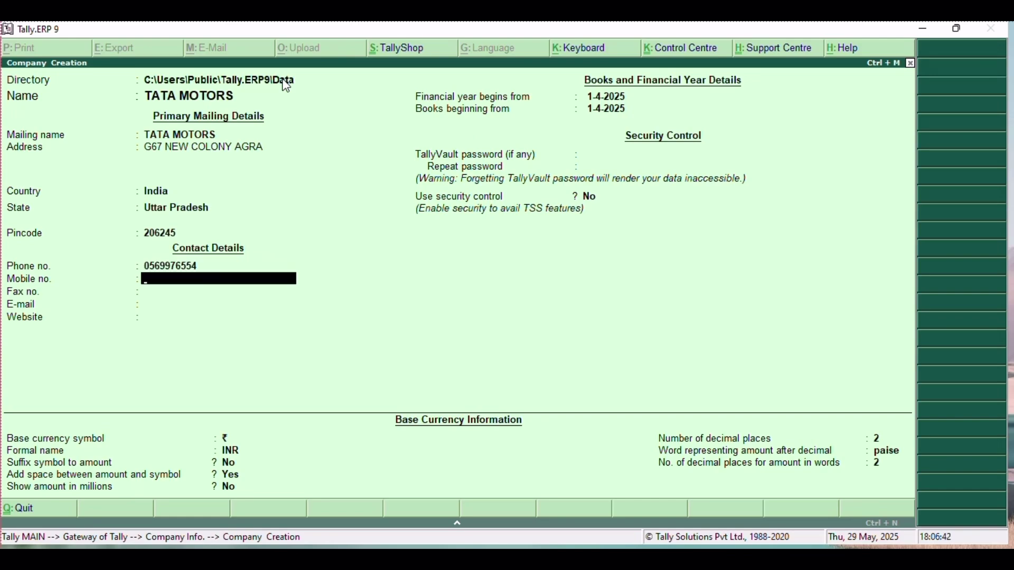
Fill in the mobile number, fax number, e-mail address and website TATAMOTORS.COM
{"action": "key", "text": "Return"}
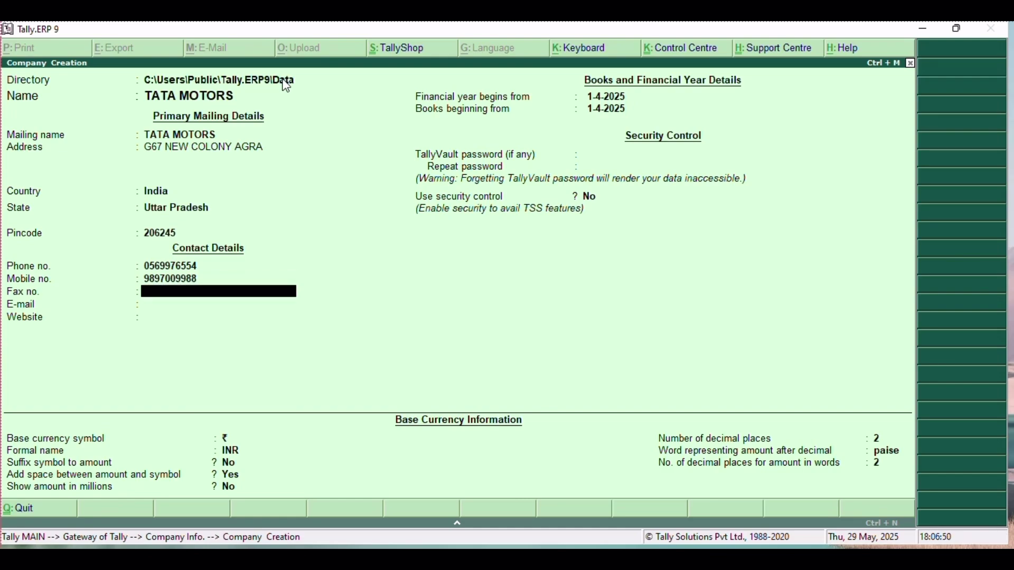
{"action": "key", "text": "Return"}
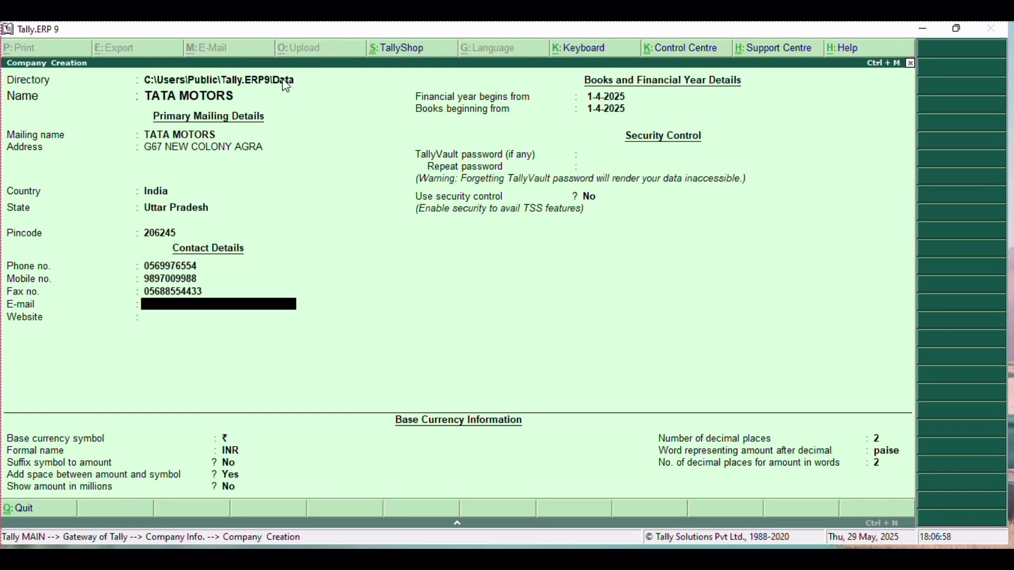
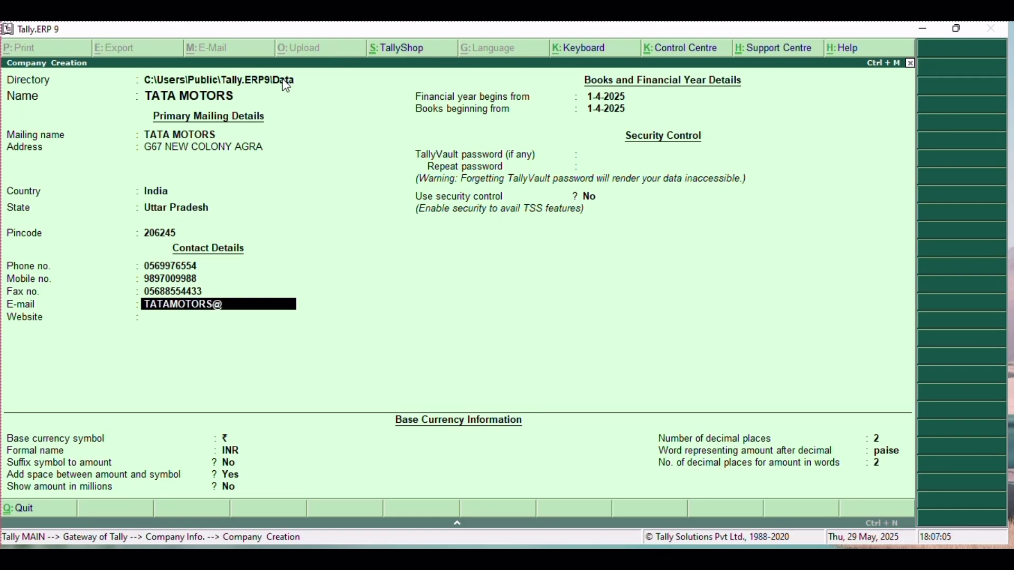
{"action": "key", "text": "Return"}
{"action": "type", "text": "TATA"}
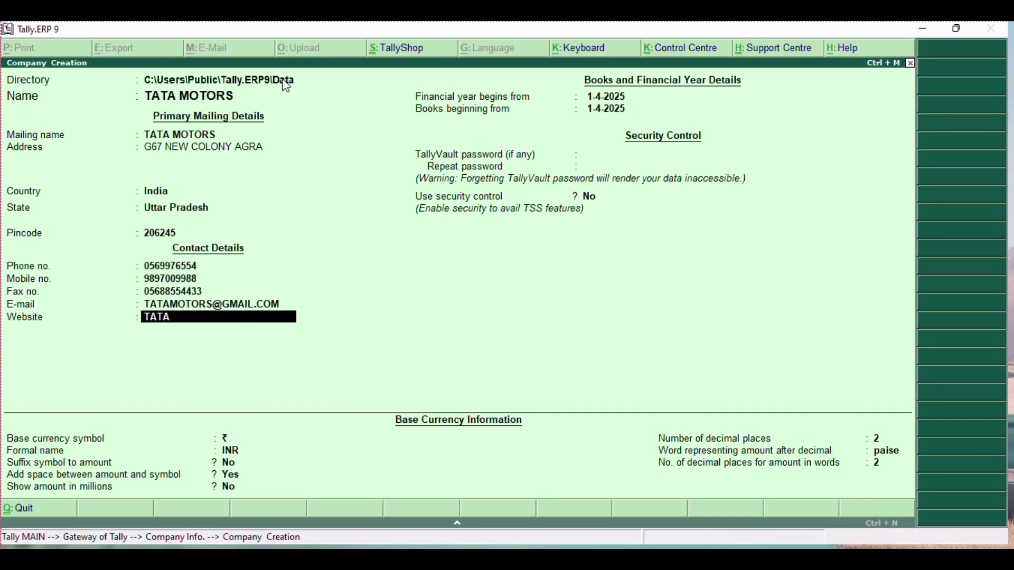
{"action": "type", "text": "MOT"}
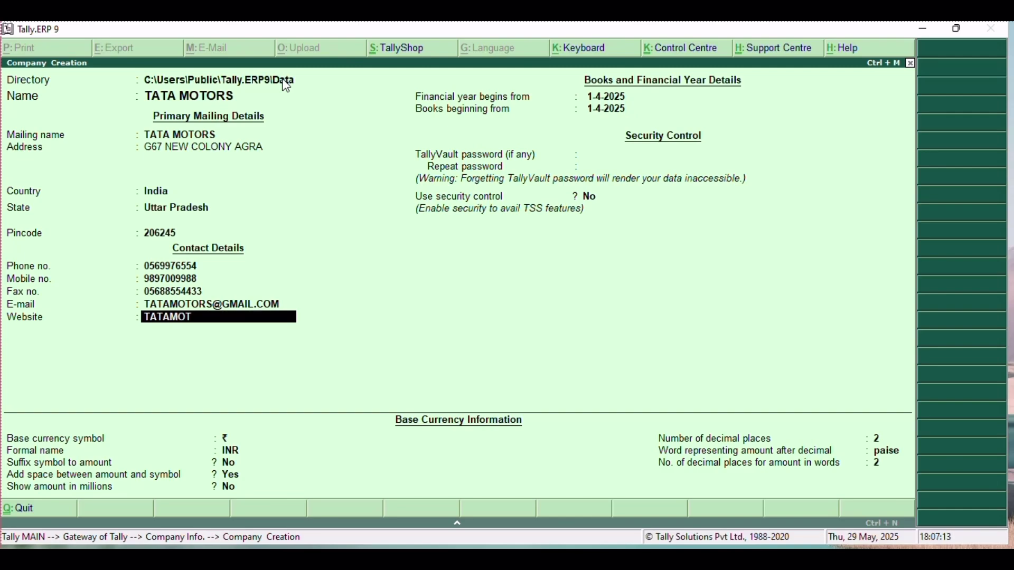
{"action": "type", "text": "ORS.COM"}
{"action": "key", "text": "Return"}
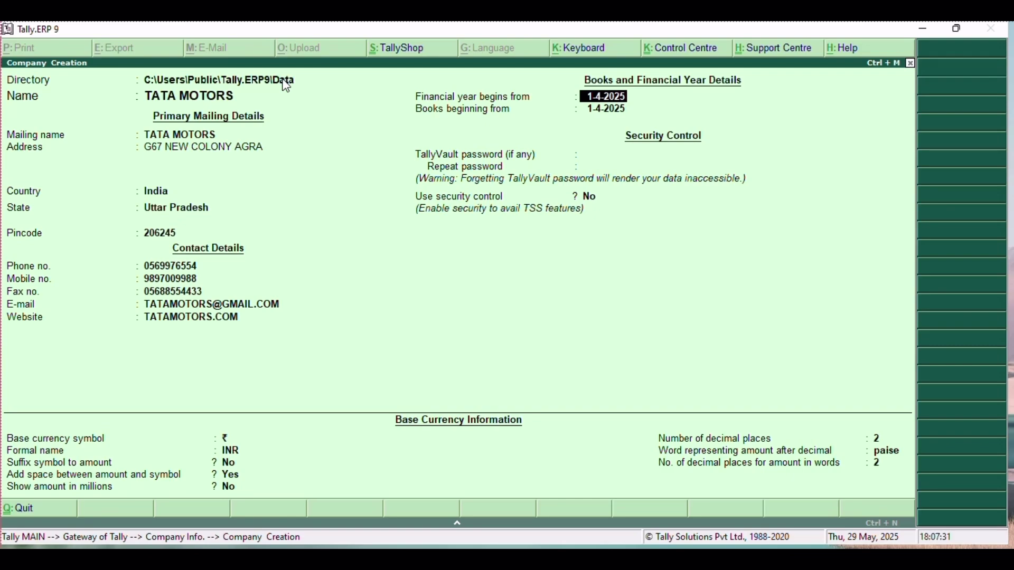
Keep 1-4-2025 for financial year and books, no TallyVault password, default currency, then accept
{"action": "key", "text": "Return"}
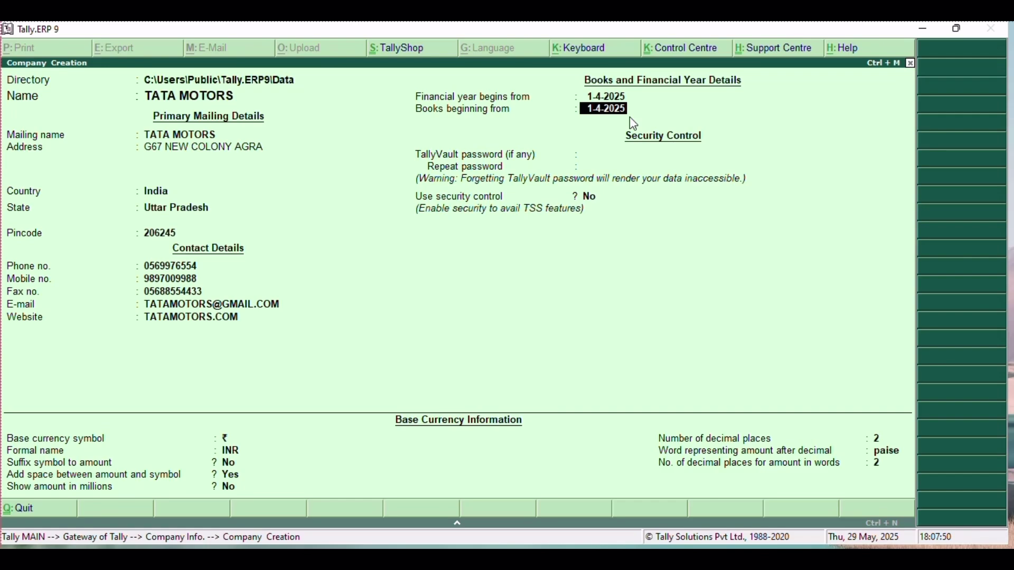
{"action": "key", "text": "Return"}
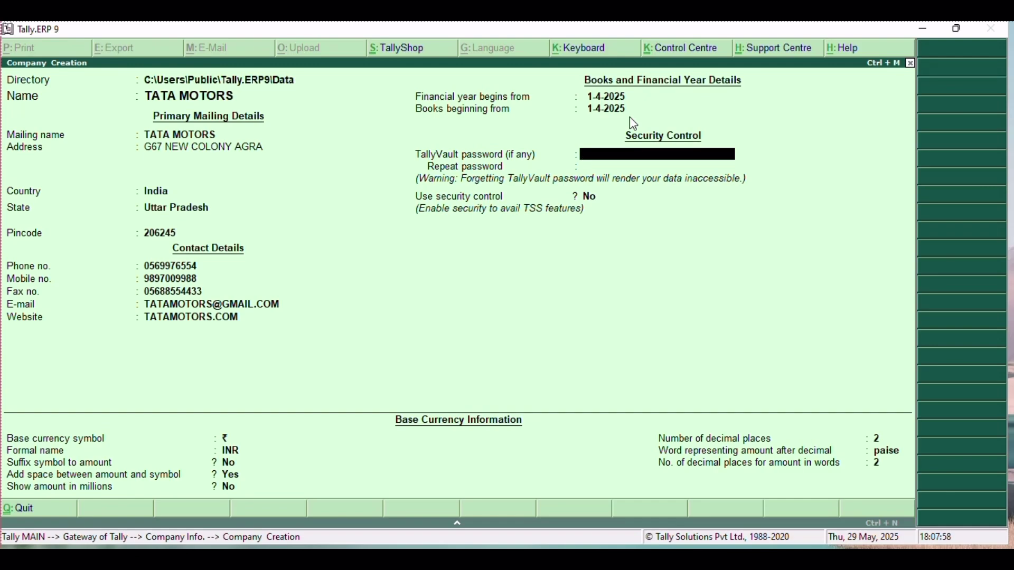
{"action": "key", "text": "Return"}
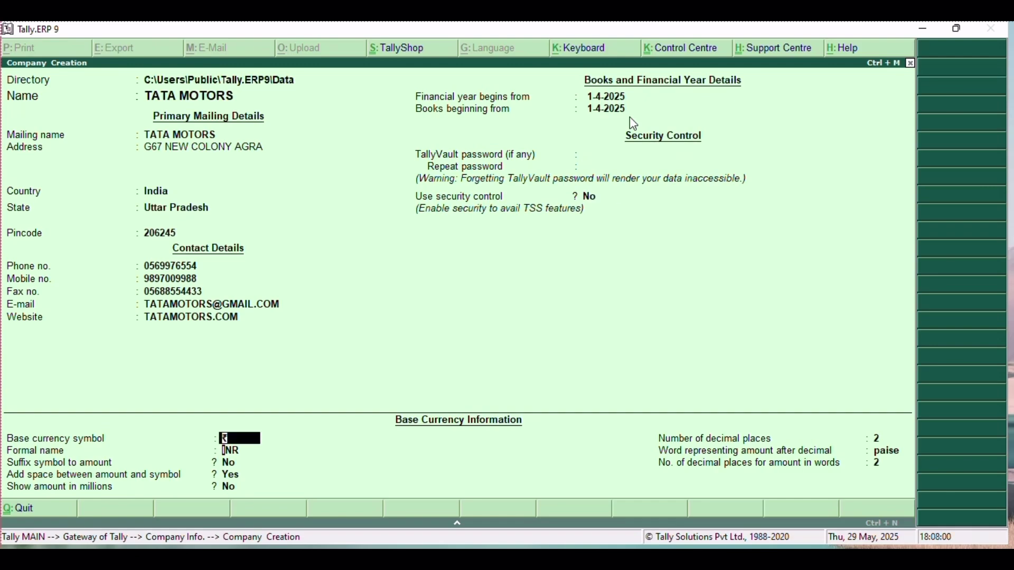
{"action": "key", "text": "Return"}
{"action": "key", "text": "Return"}
{"action": "key", "text": "Return"}
{"action": "key", "text": "Return"}
{"action": "key", "text": "Return"}
{"action": "key", "text": "Return"}
{"action": "key", "text": "Return"}
{"action": "key", "text": "Return"}
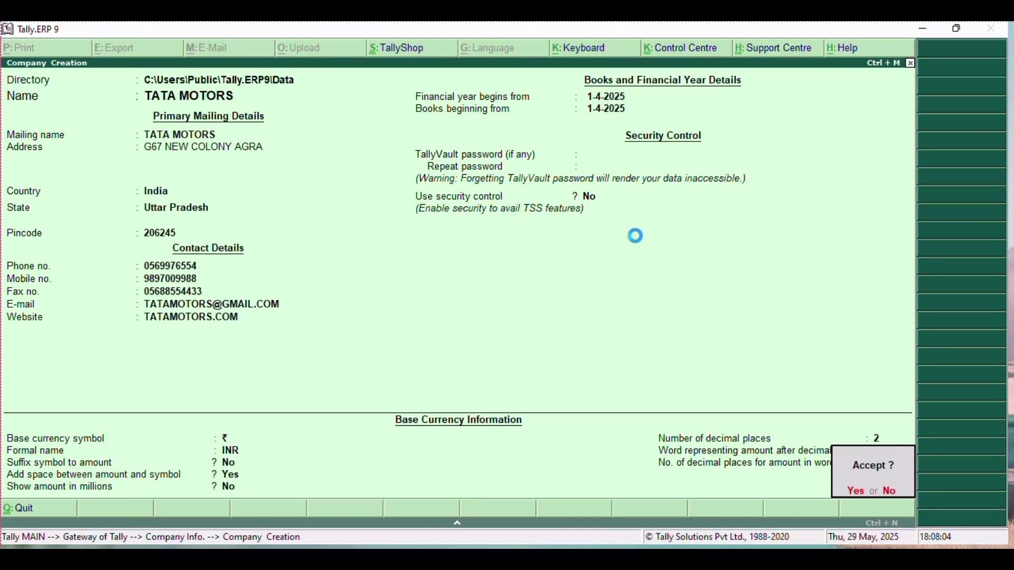
{"action": "key", "text": "Return"}
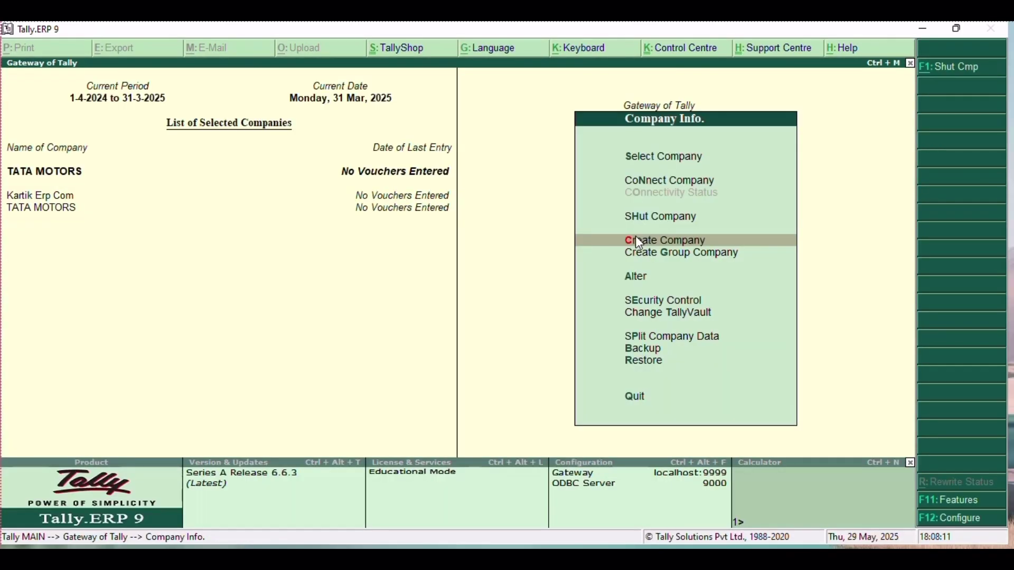